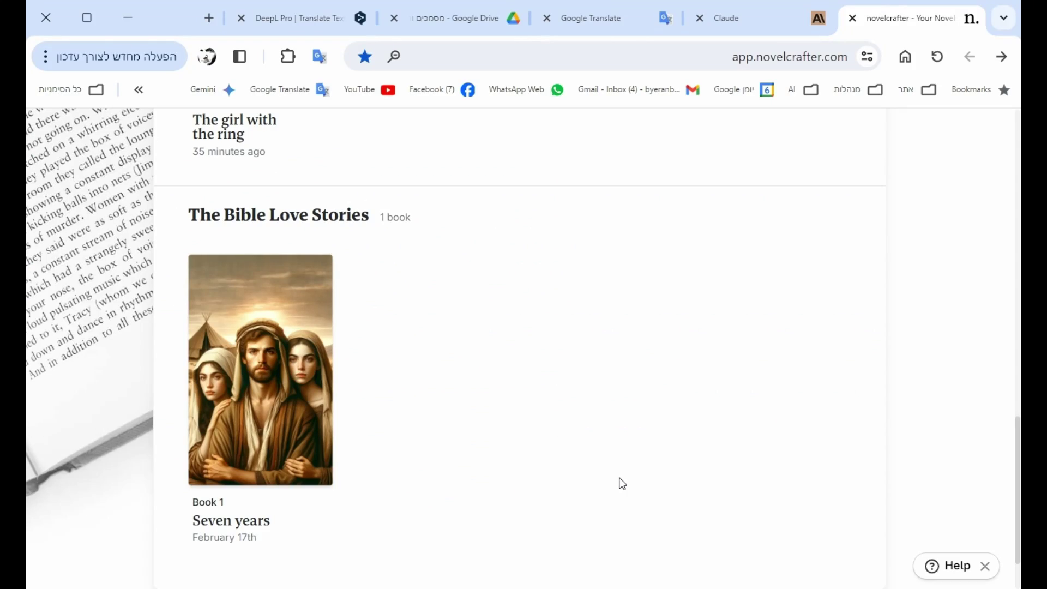
Review the DeepL Pro pricing page in the other browser tab
{"action": "scroll", "coordinate": [649, 341], "scroll_direction": "up", "scroll_amount": 15}
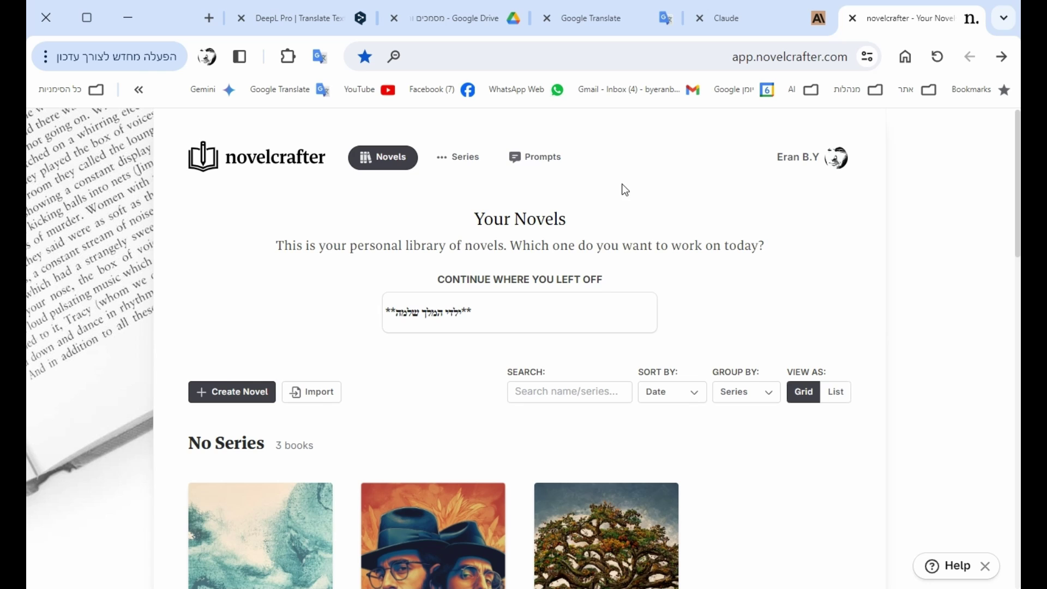
{"action": "scroll", "coordinate": [657, 211], "scroll_direction": "down", "scroll_amount": 1}
{"action": "scroll", "coordinate": [654, 229], "scroll_direction": "up", "scroll_amount": 1}
{"action": "scroll", "coordinate": [649, 242], "scroll_direction": "down", "scroll_amount": 3}
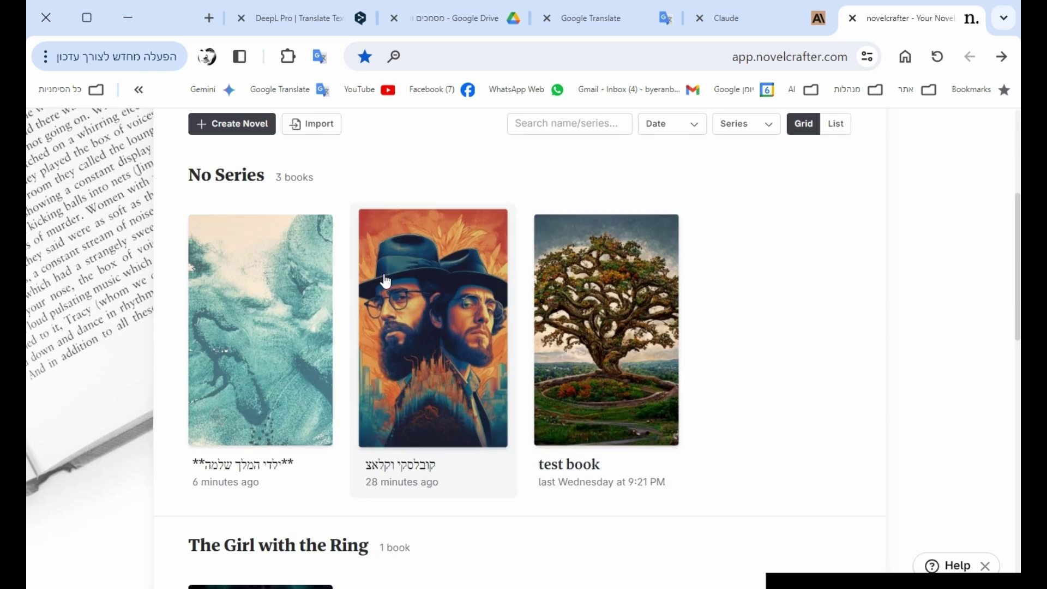
{"action": "scroll", "coordinate": [601, 351], "scroll_direction": "down", "scroll_amount": 2}
{"action": "scroll", "coordinate": [603, 344], "scroll_direction": "up", "scroll_amount": 5}
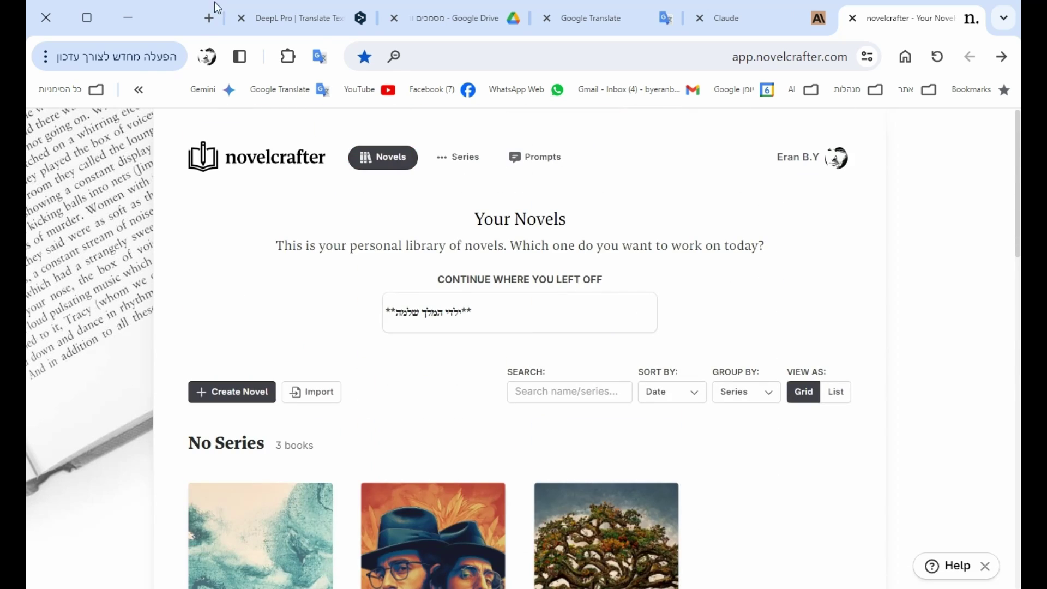
{"action": "left_click", "coordinate": [313, 21]}
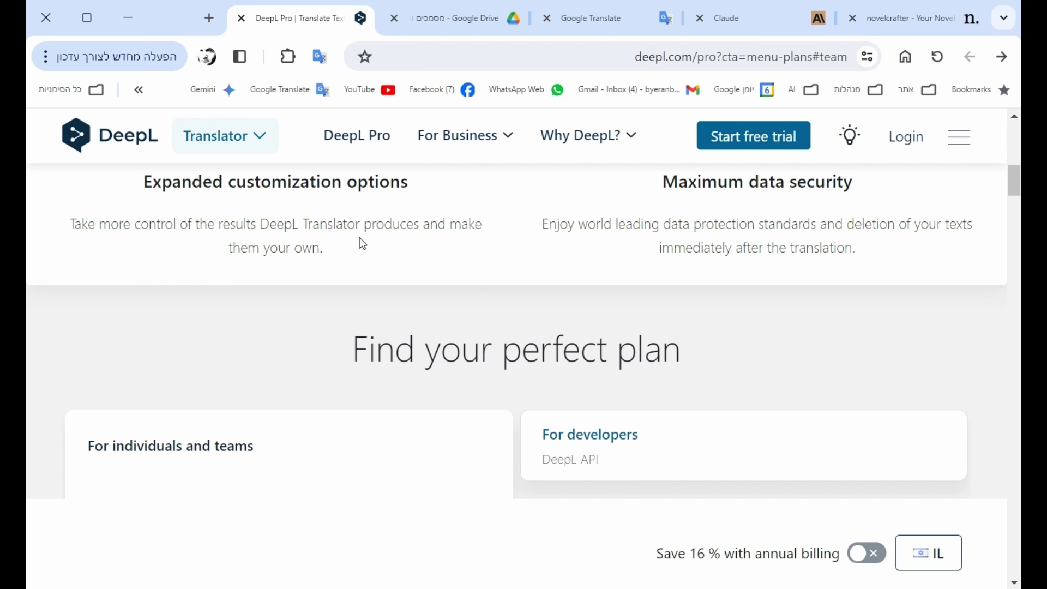
{"action": "scroll", "coordinate": [316, 391], "scroll_direction": "down", "scroll_amount": 5}
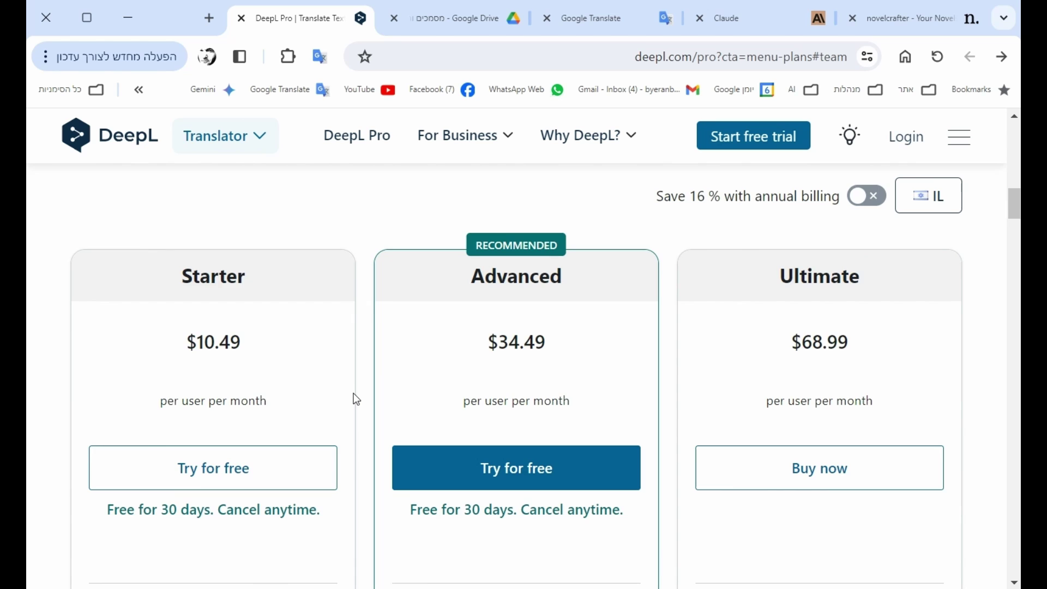
{"action": "scroll", "coordinate": [355, 398], "scroll_direction": "up", "scroll_amount": 10}
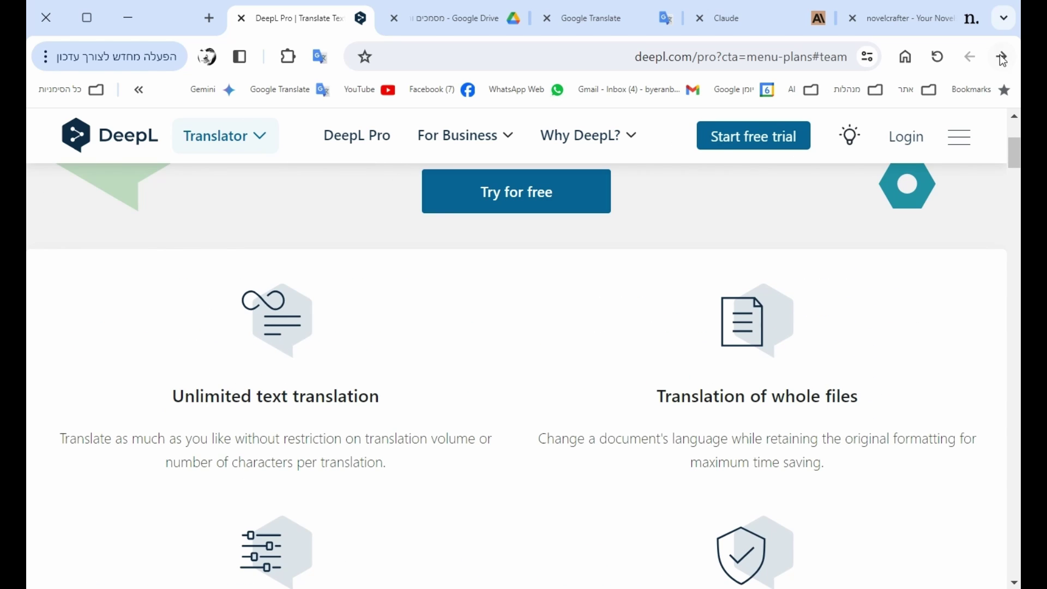
Move through browser history between the DeepL Pro plans page and the DeepL translator
{"action": "left_click", "coordinate": [1002, 58]}
{"action": "scroll", "coordinate": [617, 364], "scroll_direction": "down", "scroll_amount": 5}
{"action": "scroll", "coordinate": [618, 364], "scroll_direction": "up", "scroll_amount": 5}
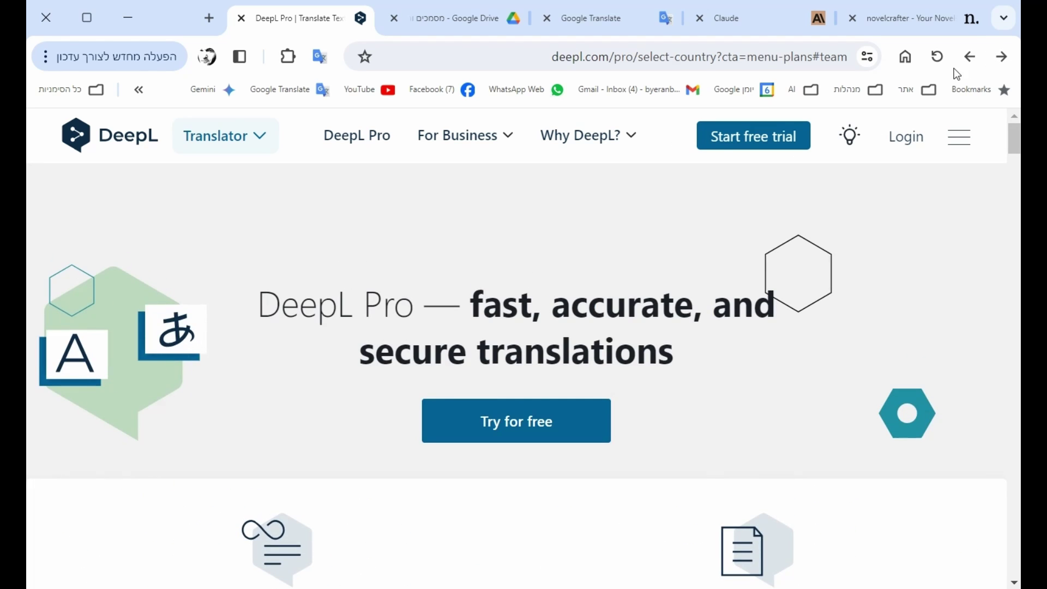
{"action": "left_click", "coordinate": [1004, 59]}
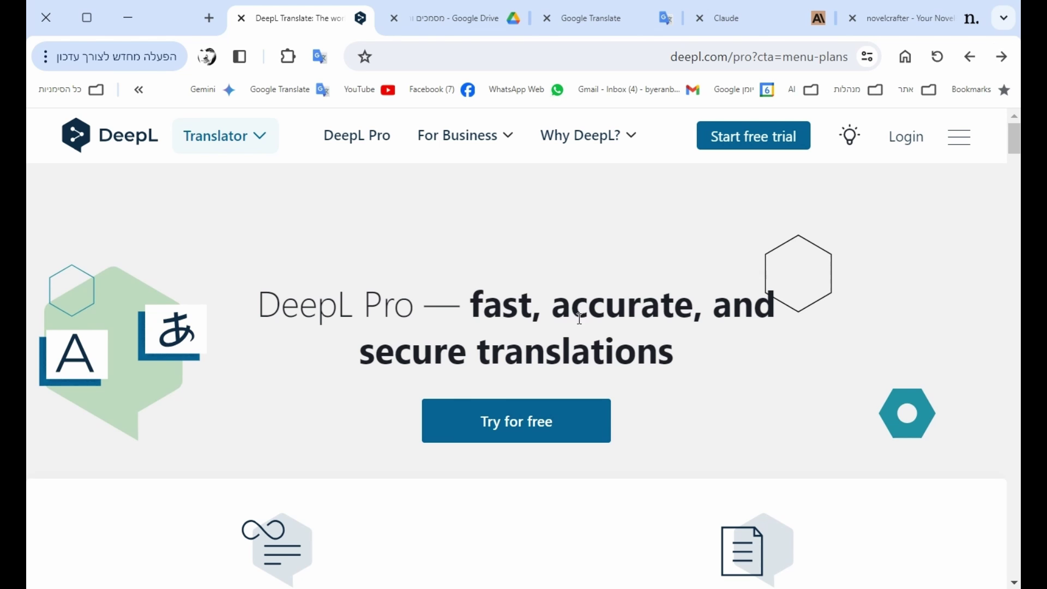
{"action": "scroll", "coordinate": [581, 319], "scroll_direction": "down", "scroll_amount": 3}
{"action": "scroll", "coordinate": [528, 305], "scroll_direction": "up", "scroll_amount": 1}
{"action": "scroll", "coordinate": [528, 306], "scroll_direction": "down", "scroll_amount": 10}
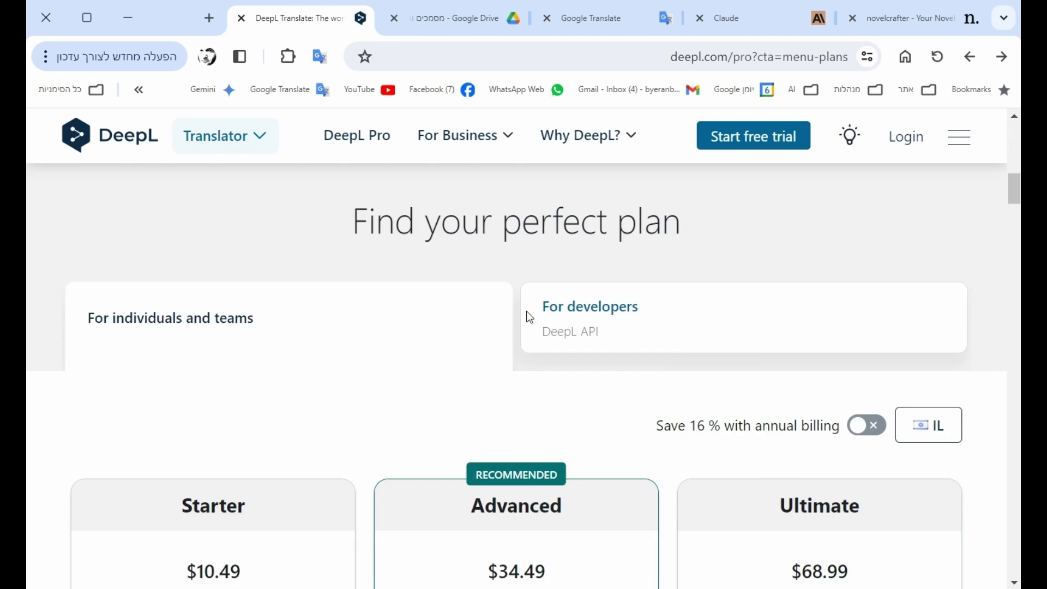
{"action": "scroll", "coordinate": [526, 312], "scroll_direction": "up", "scroll_amount": 10}
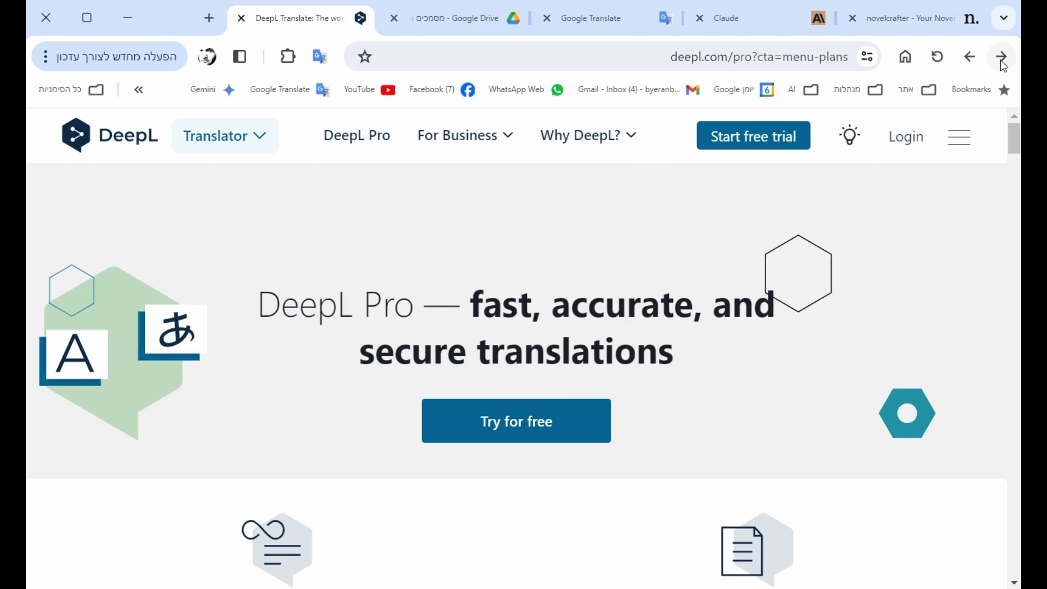
{"action": "left_click", "coordinate": [1003, 62]}
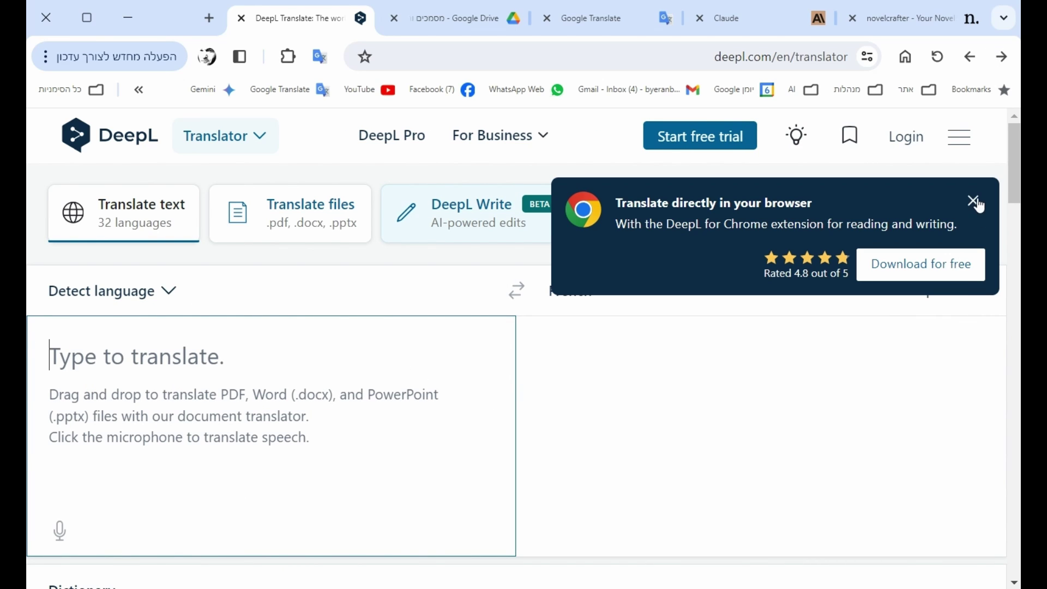
Dismiss DeepL's Chrome extension promo and view plan prices with monthly billing
{"action": "left_click", "coordinate": [973, 202]}
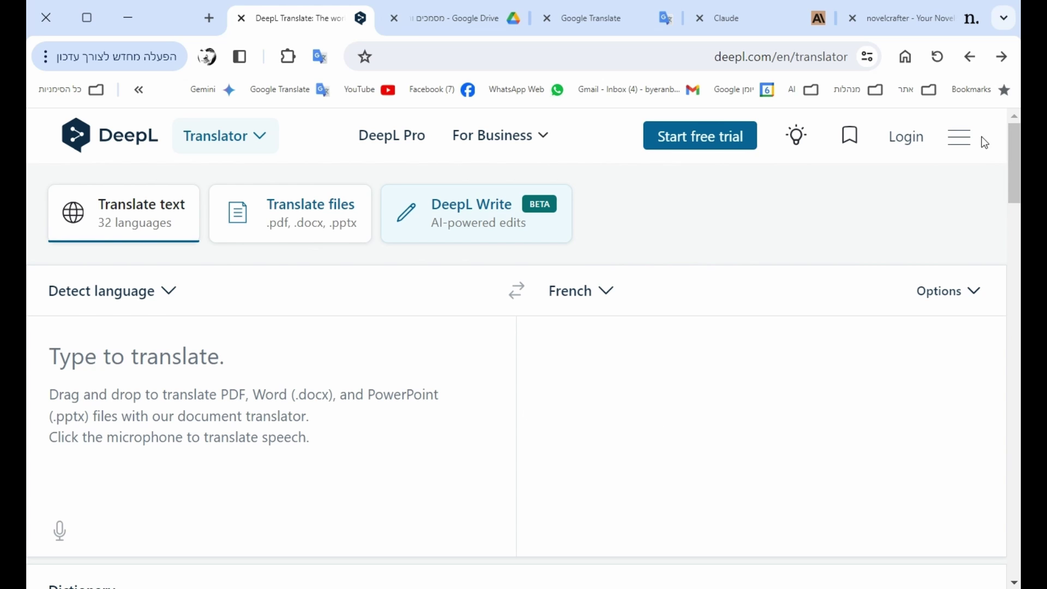
{"action": "left_click", "coordinate": [959, 137]}
{"action": "scroll", "coordinate": [788, 256], "scroll_direction": "down", "scroll_amount": 3}
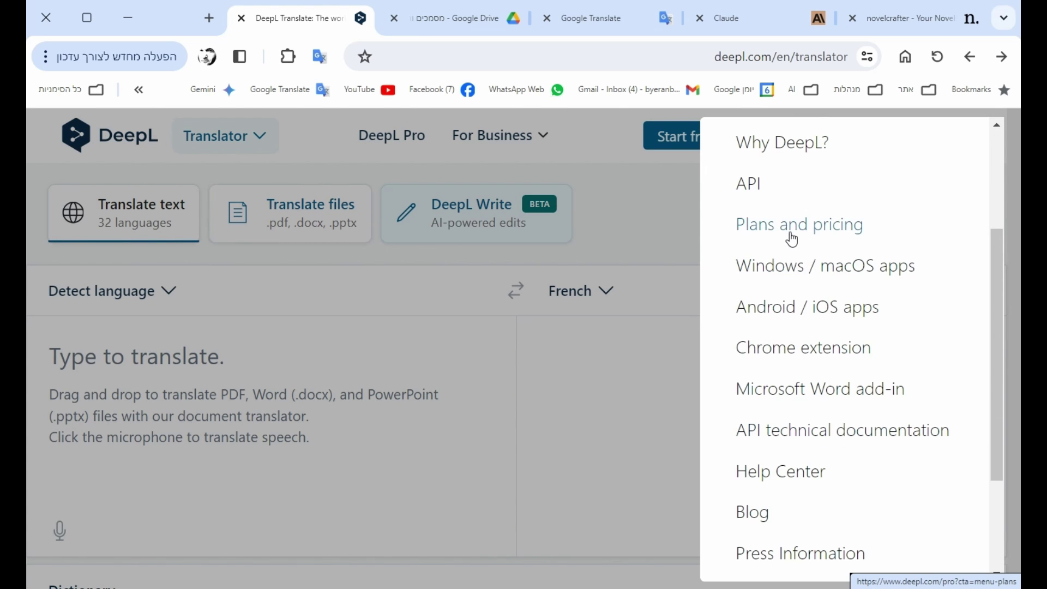
{"action": "left_click", "coordinate": [790, 232]}
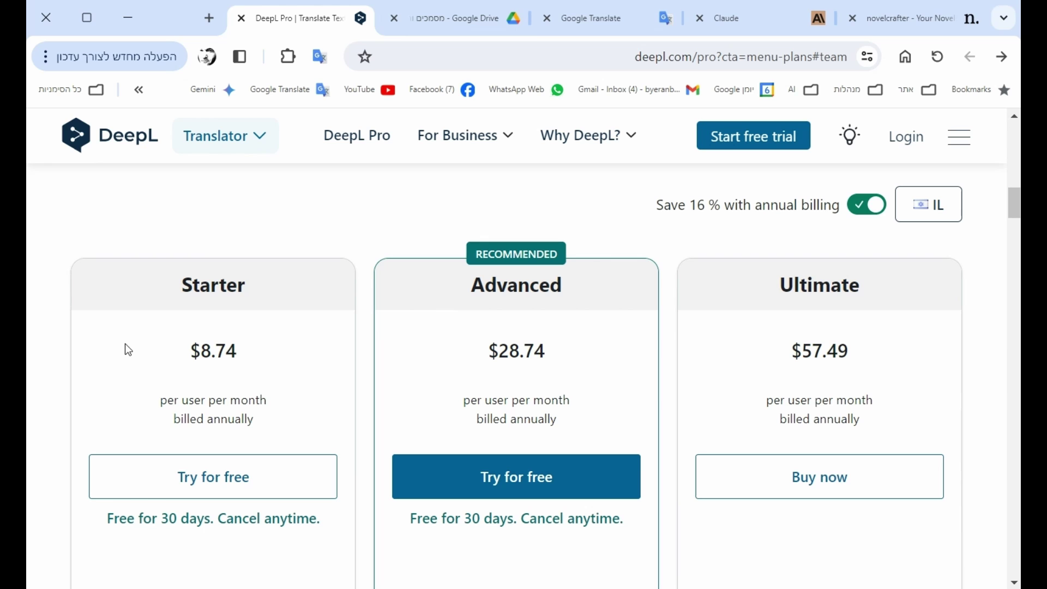
{"action": "left_click", "coordinate": [862, 211]}
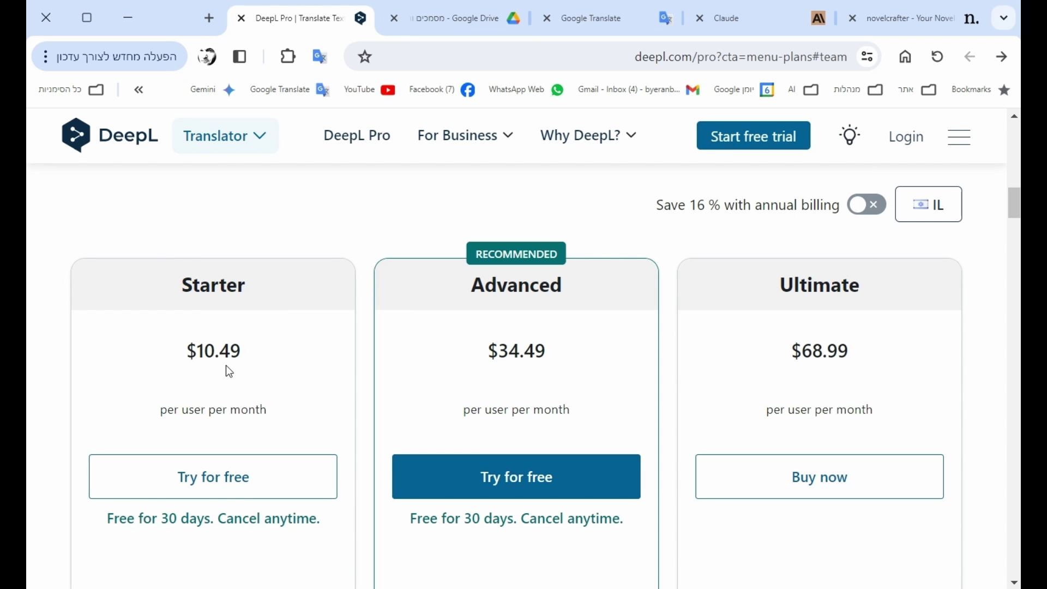
{"action": "scroll", "coordinate": [239, 395], "scroll_direction": "down", "scroll_amount": 3}
{"action": "scroll", "coordinate": [240, 393], "scroll_direction": "down", "scroll_amount": 7}
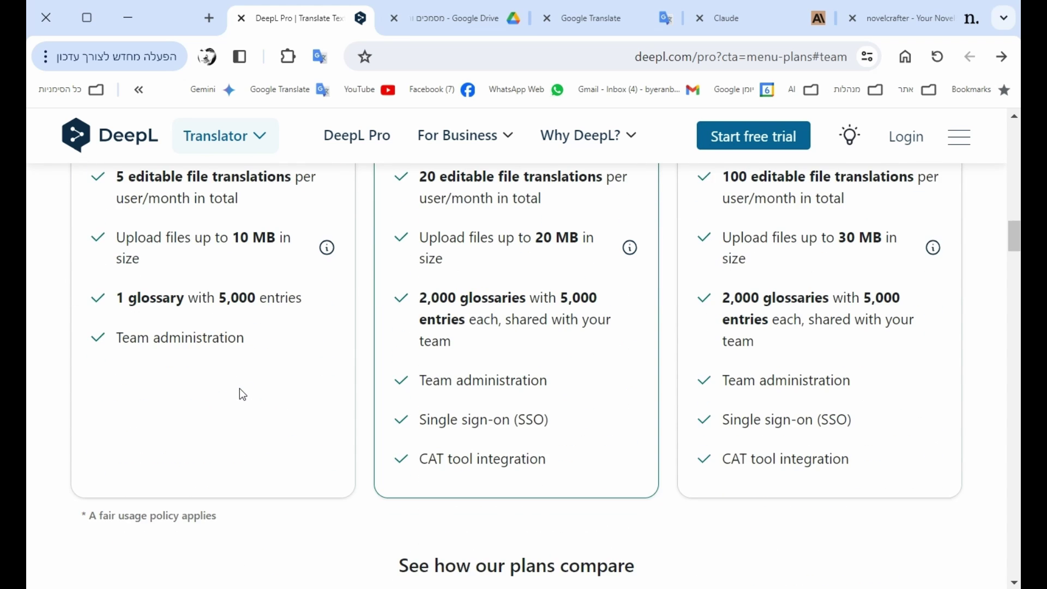
{"action": "scroll", "coordinate": [123, 399], "scroll_direction": "up", "scroll_amount": 4}
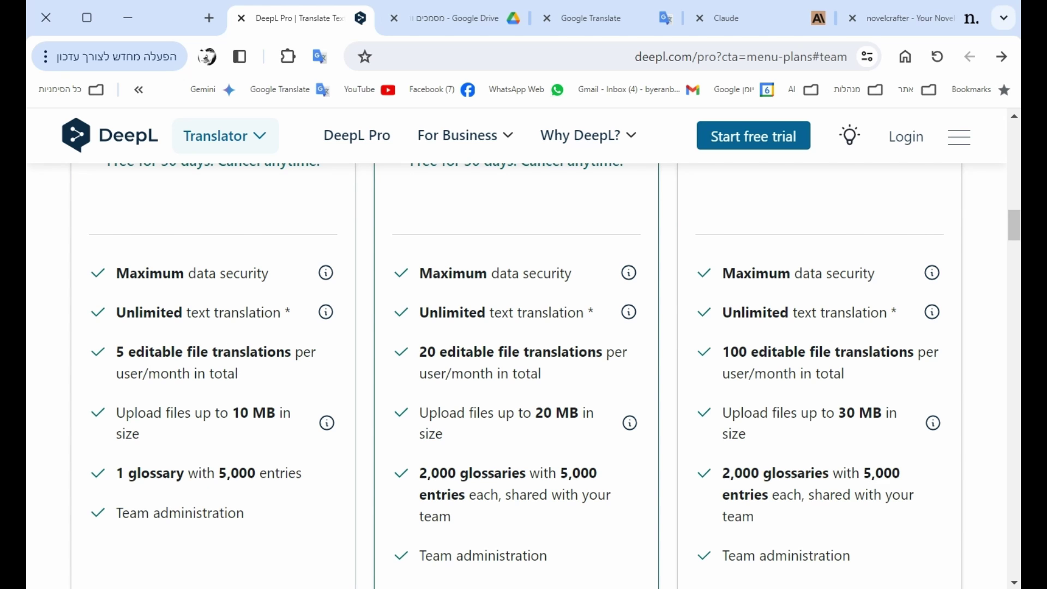
Return to the NovelCrafter library and open the collection of AI prompts
{"action": "left_click", "coordinate": [924, 21]}
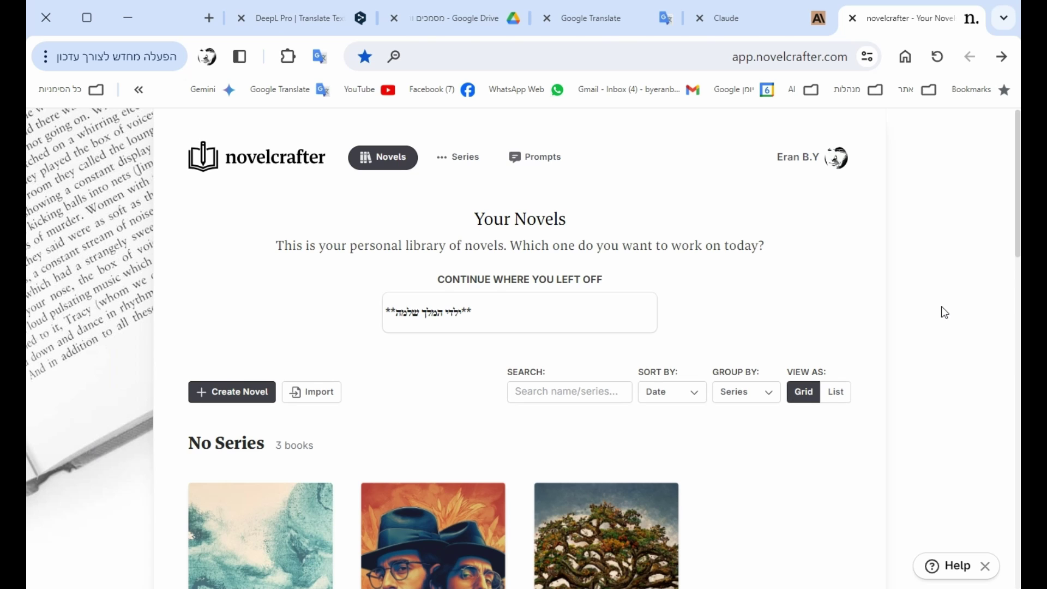
{"action": "scroll", "coordinate": [949, 314], "scroll_direction": "down", "scroll_amount": 3}
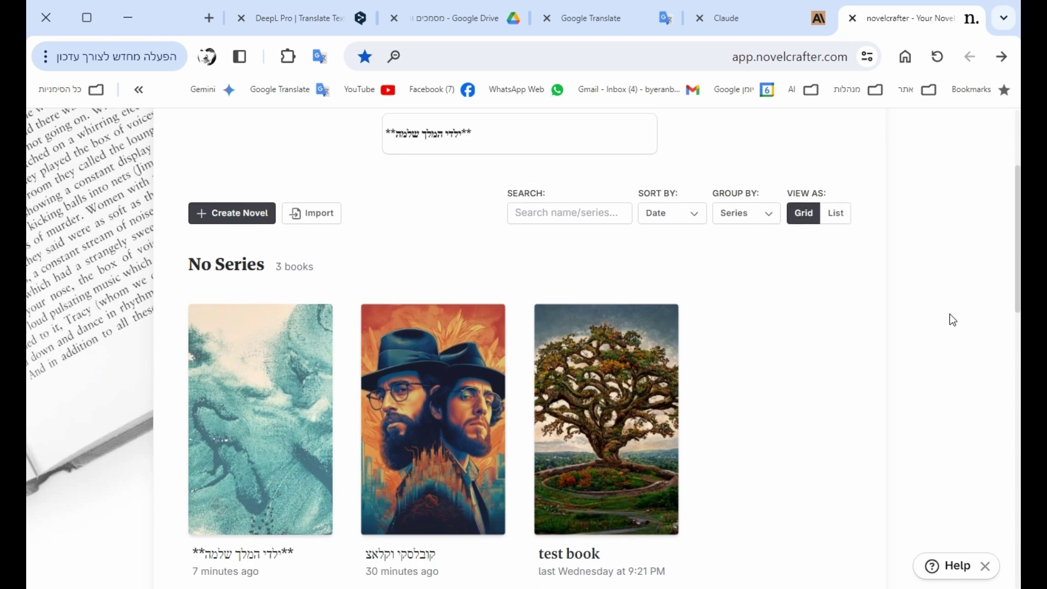
{"action": "scroll", "coordinate": [953, 320], "scroll_direction": "up", "scroll_amount": 3}
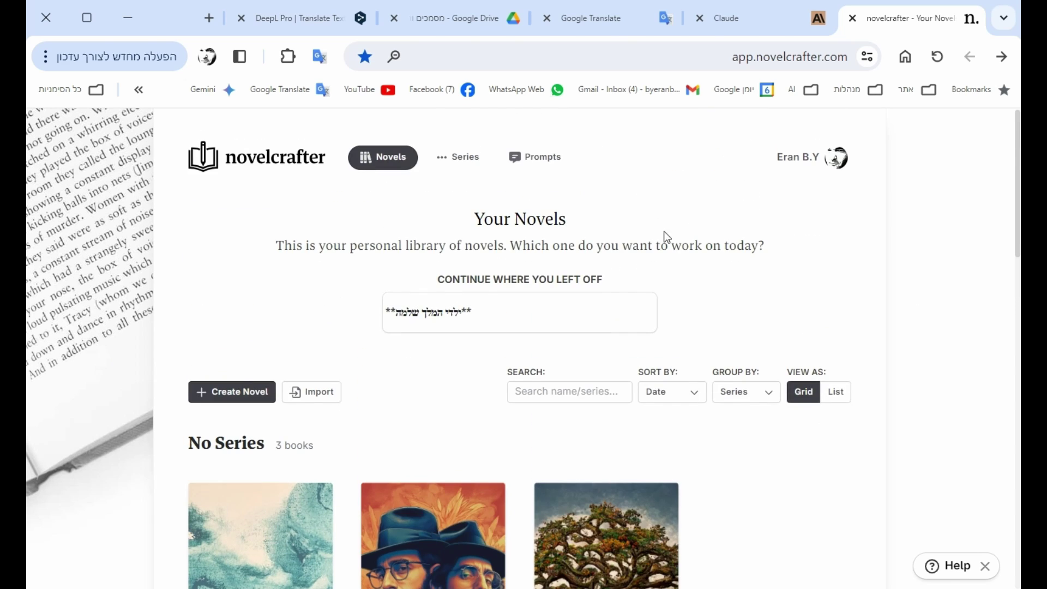
{"action": "scroll", "coordinate": [667, 236], "scroll_direction": "down", "scroll_amount": 1}
{"action": "scroll", "coordinate": [672, 201], "scroll_direction": "up", "scroll_amount": 1}
{"action": "left_click", "coordinate": [546, 162]}
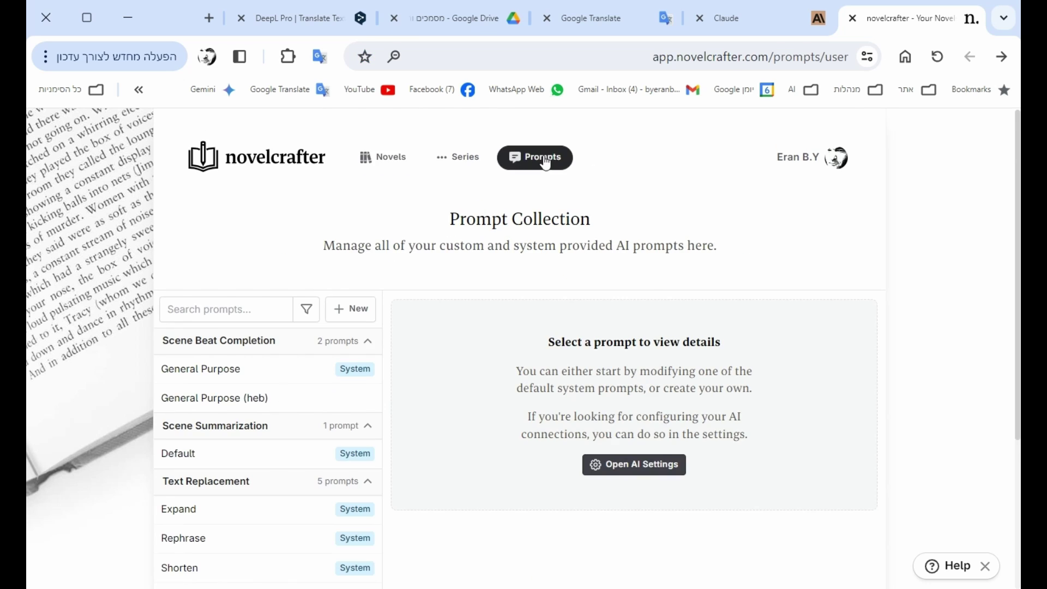
{"action": "scroll", "coordinate": [797, 237], "scroll_direction": "down", "scroll_amount": 4}
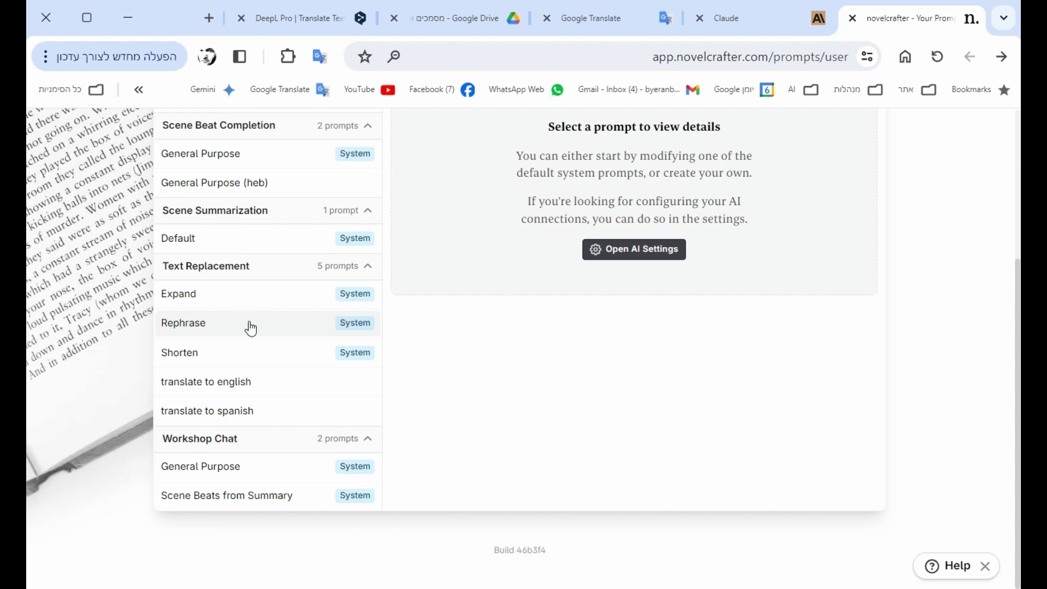
Open the Rephrase prompt and clone it into an editable copy named Rephrase (Copy)
{"action": "left_click", "coordinate": [230, 328]}
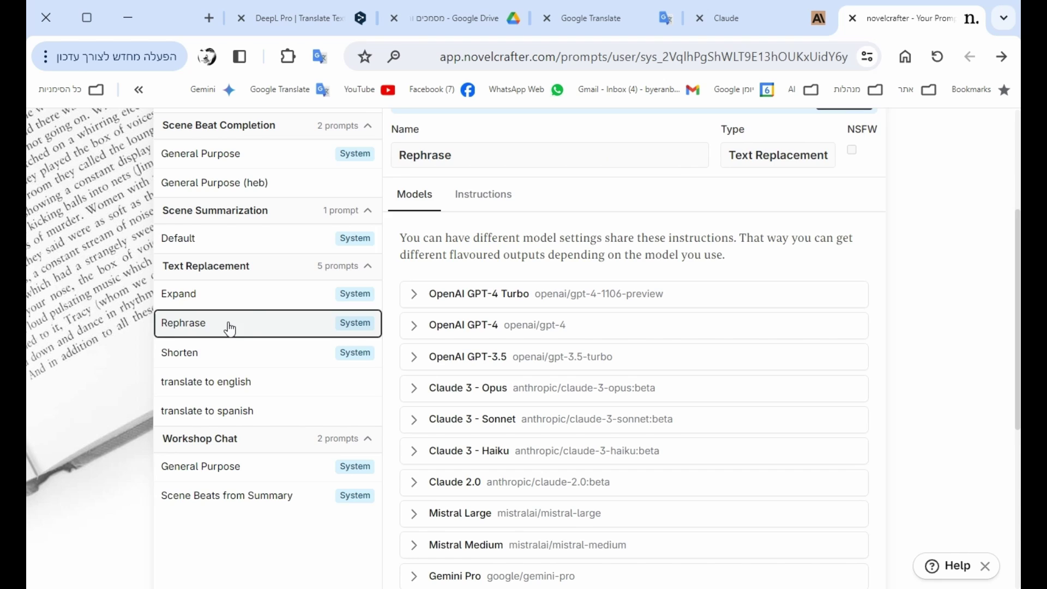
{"action": "scroll", "coordinate": [554, 202], "scroll_direction": "up", "scroll_amount": 3}
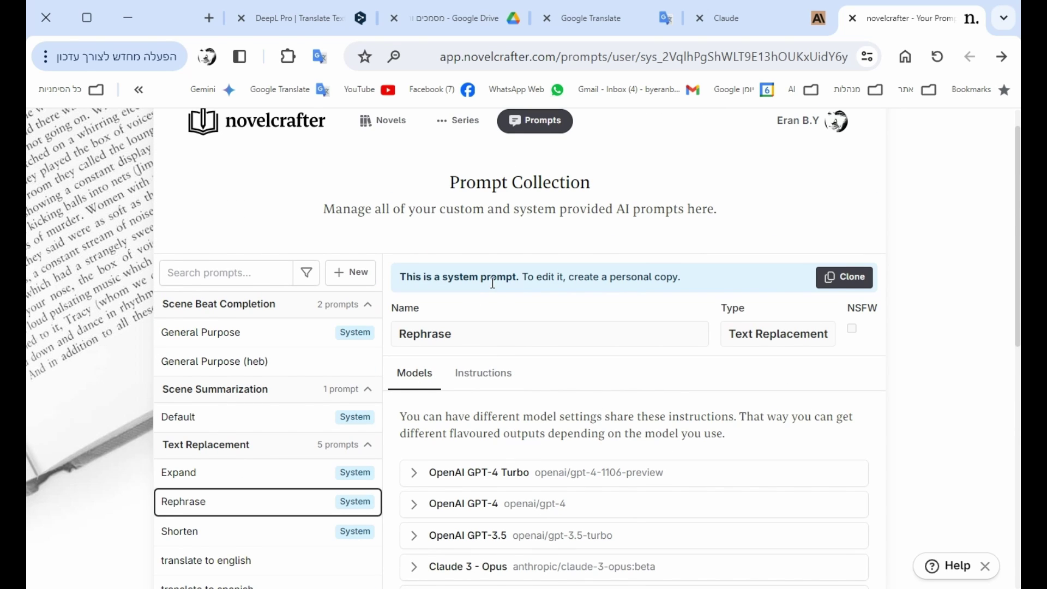
{"action": "left_click", "coordinate": [844, 280]}
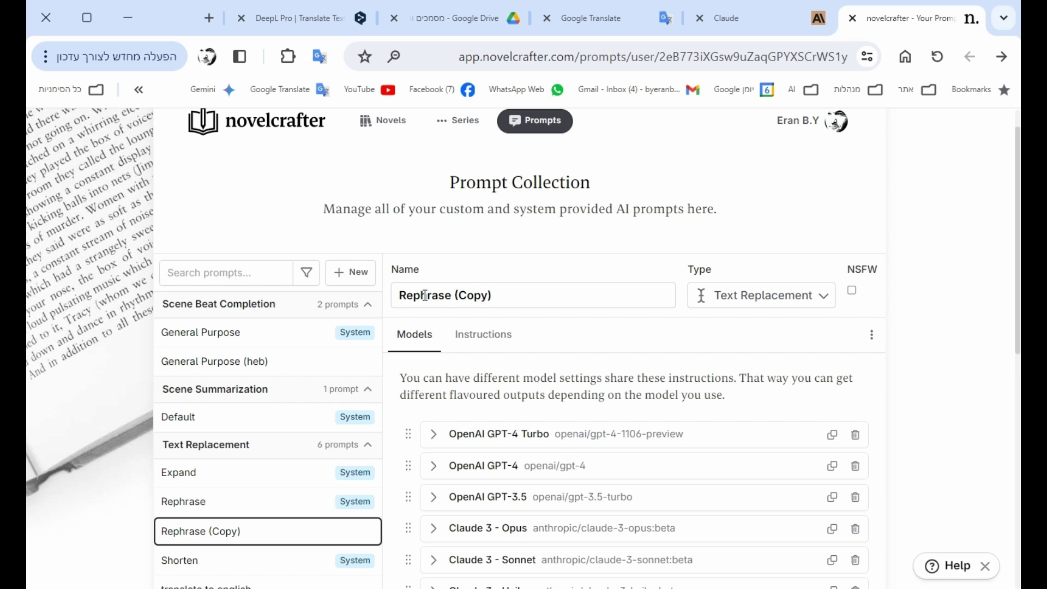
{"action": "scroll", "coordinate": [507, 295], "scroll_direction": "down", "scroll_amount": 2}
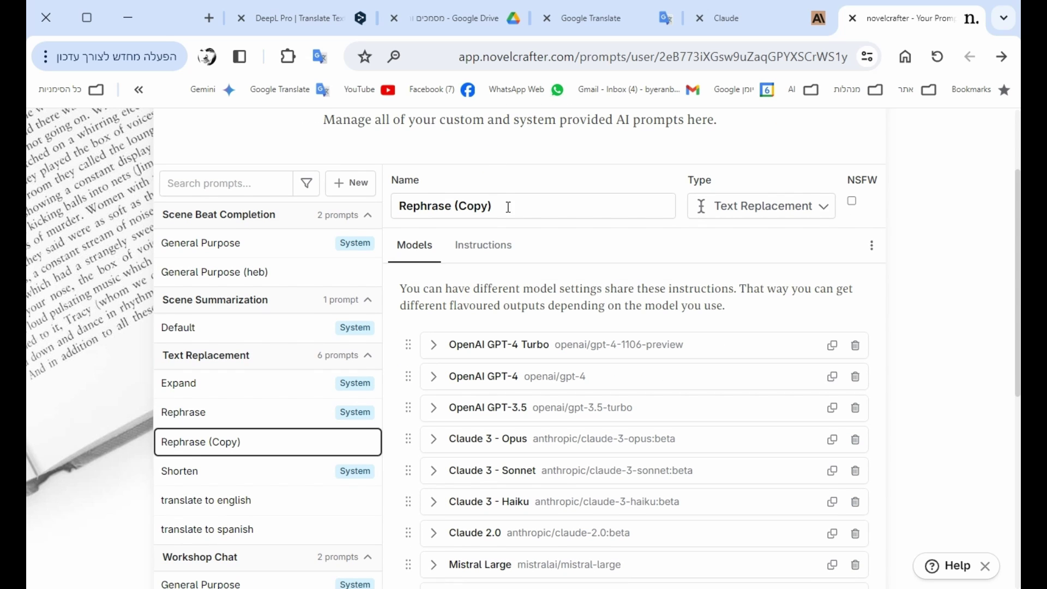
{"action": "left_click_drag", "start_coordinate": [512, 205], "coordinate": [401, 212]}
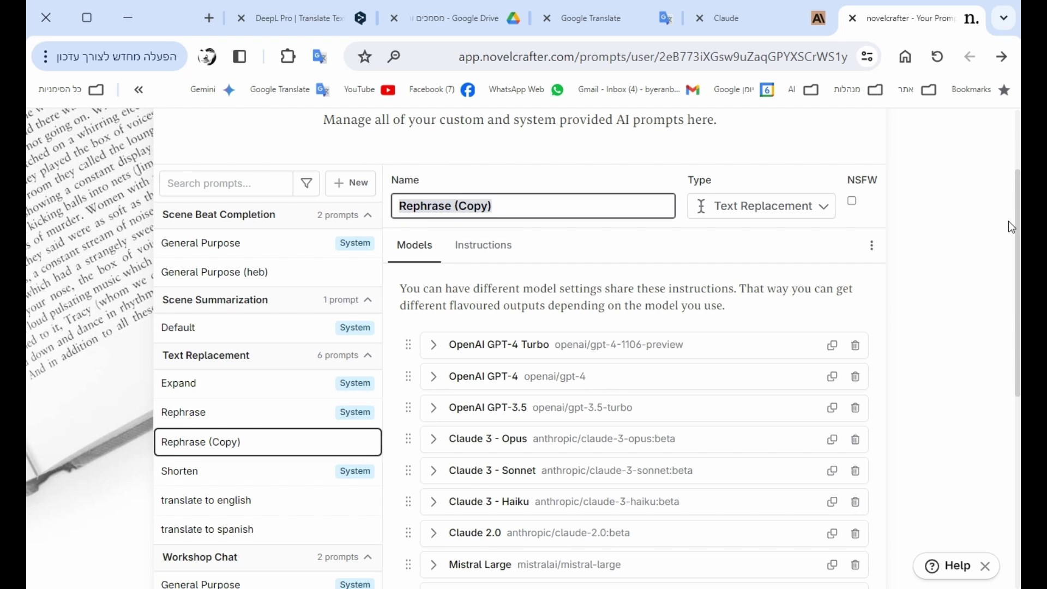
{"action": "left_click", "coordinate": [934, 308]}
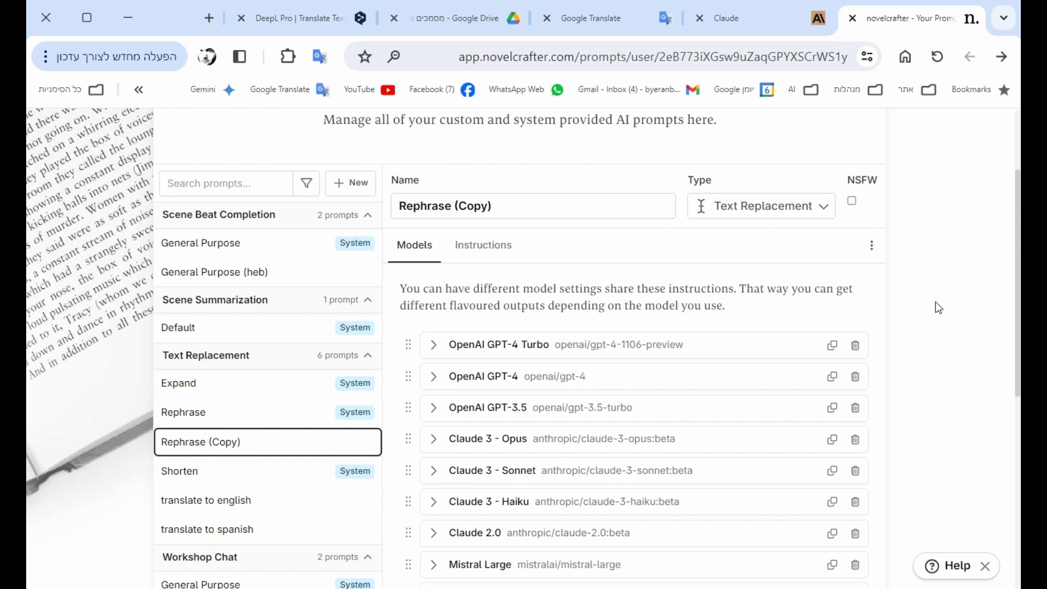
Open the translate to english prompt and read through its Instructions
{"action": "left_click", "coordinate": [334, 500]}
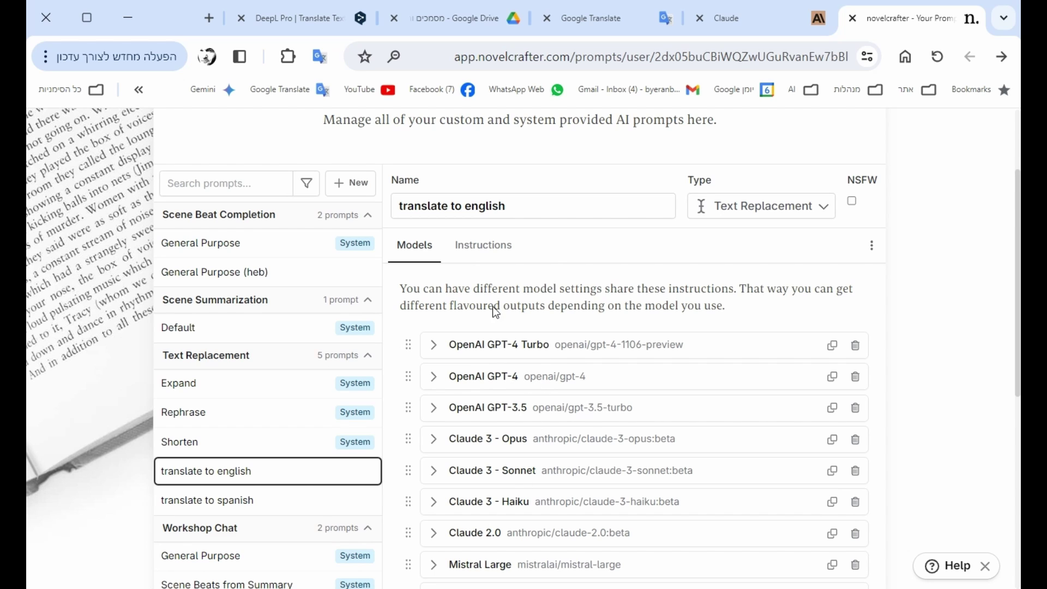
{"action": "left_click", "coordinate": [488, 247]}
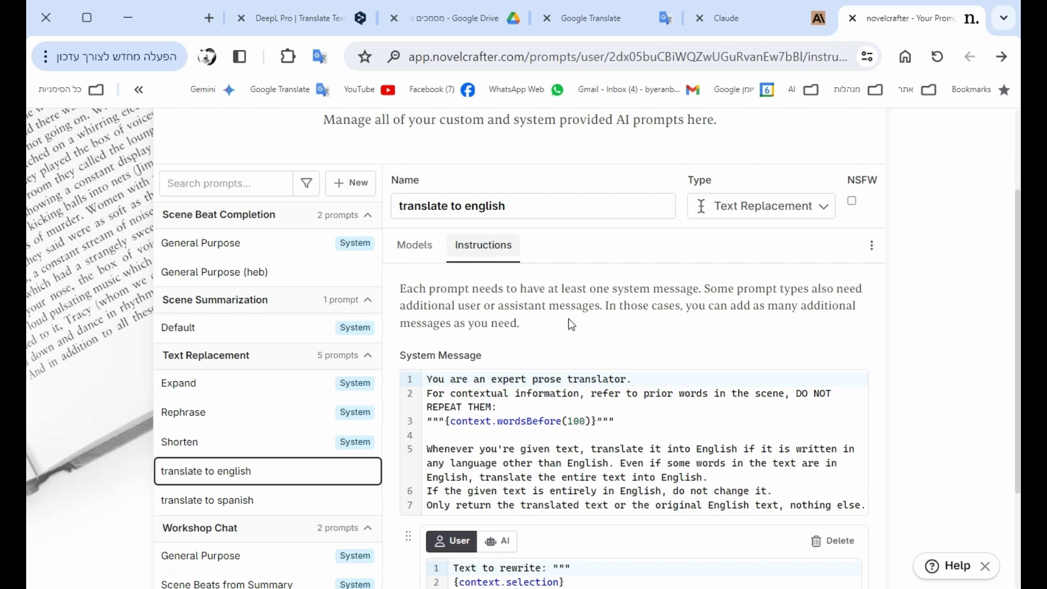
{"action": "scroll", "coordinate": [571, 324], "scroll_direction": "down", "scroll_amount": 2}
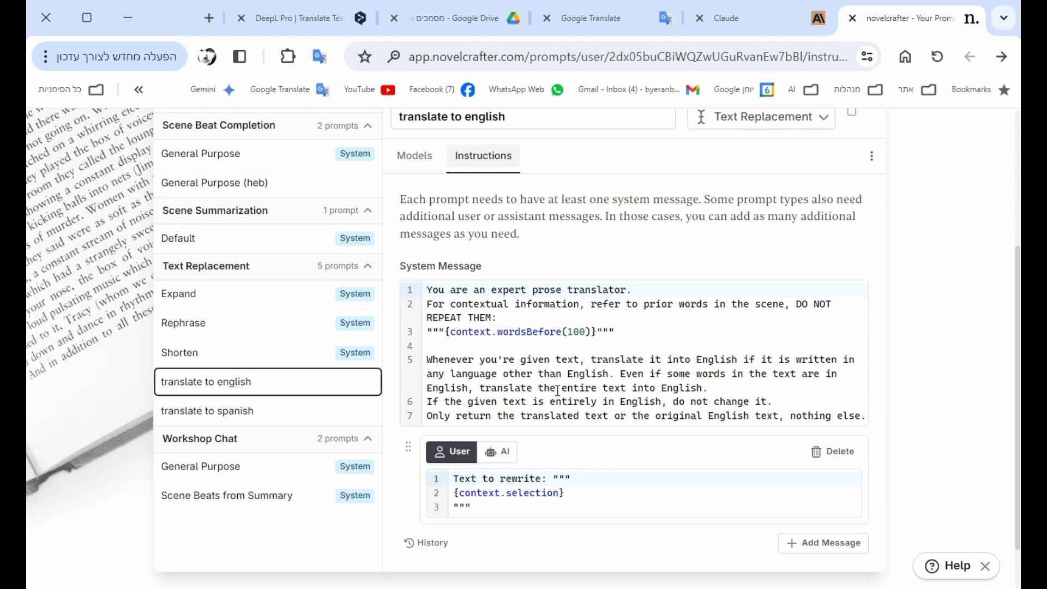
{"action": "left_click", "coordinate": [276, 419]}
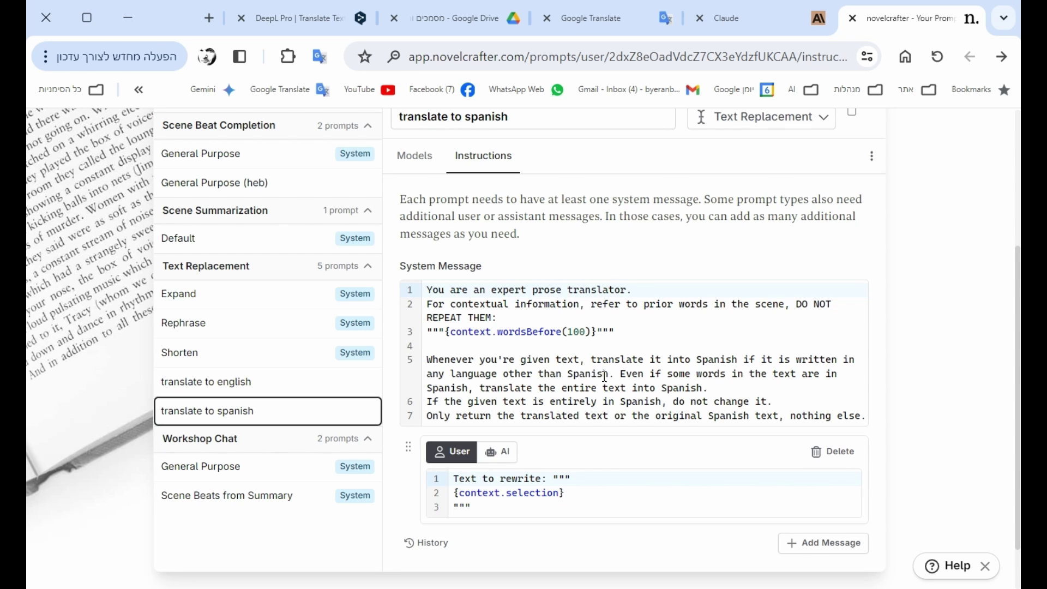
{"action": "scroll", "coordinate": [314, 408], "scroll_direction": "up", "scroll_amount": 2}
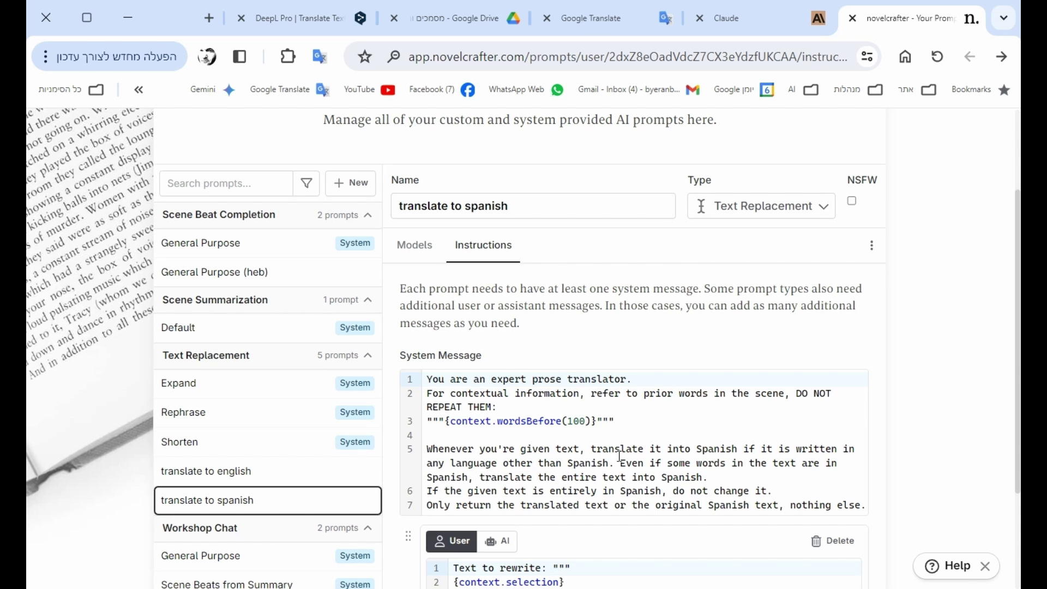
{"action": "scroll", "coordinate": [632, 460], "scroll_direction": "up", "scroll_amount": 3}
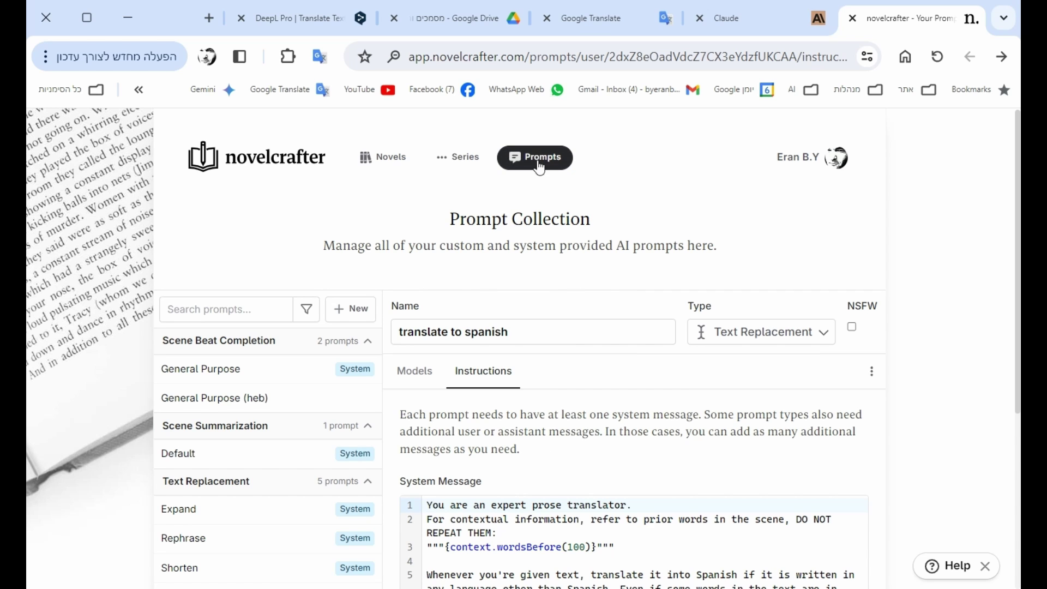
Open The girl with the ring from the Novels library and edit Chapter 1, Scene 1
{"action": "left_click", "coordinate": [388, 159]}
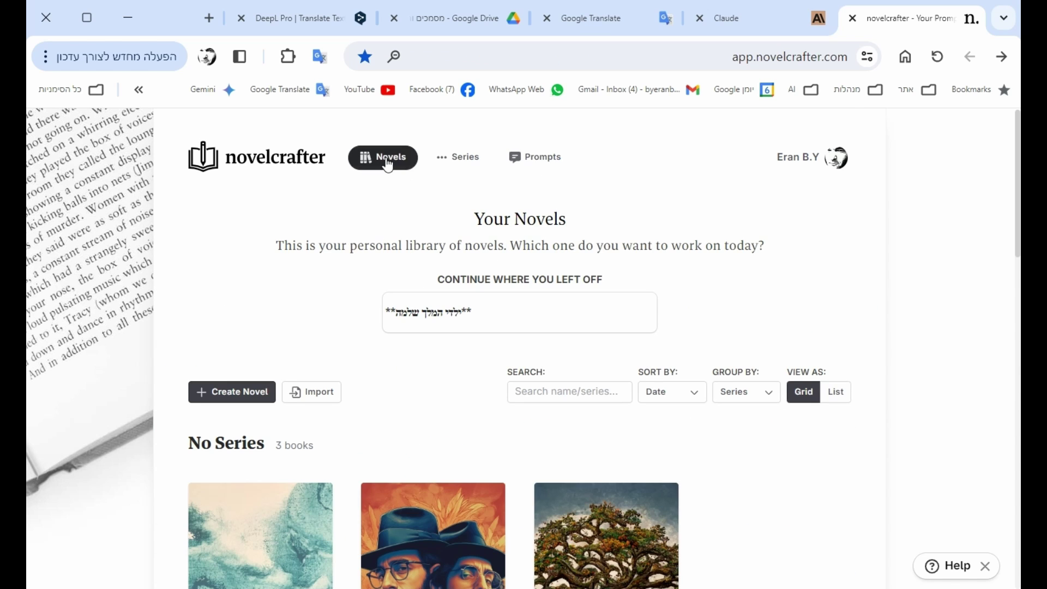
{"action": "scroll", "coordinate": [686, 503], "scroll_direction": "down", "scroll_amount": 5}
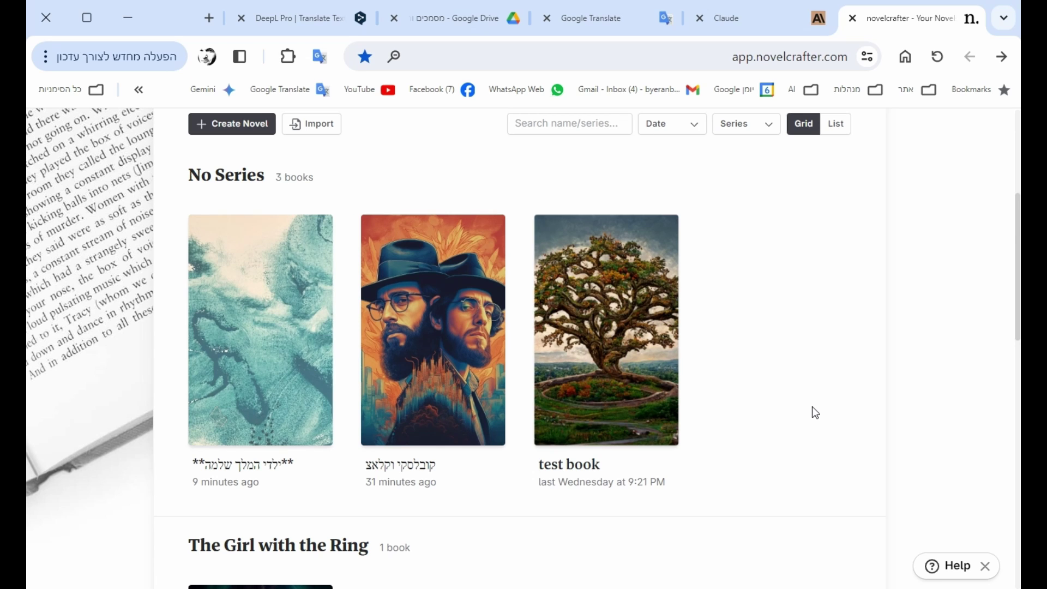
{"action": "scroll", "coordinate": [812, 407], "scroll_direction": "down", "scroll_amount": 13}
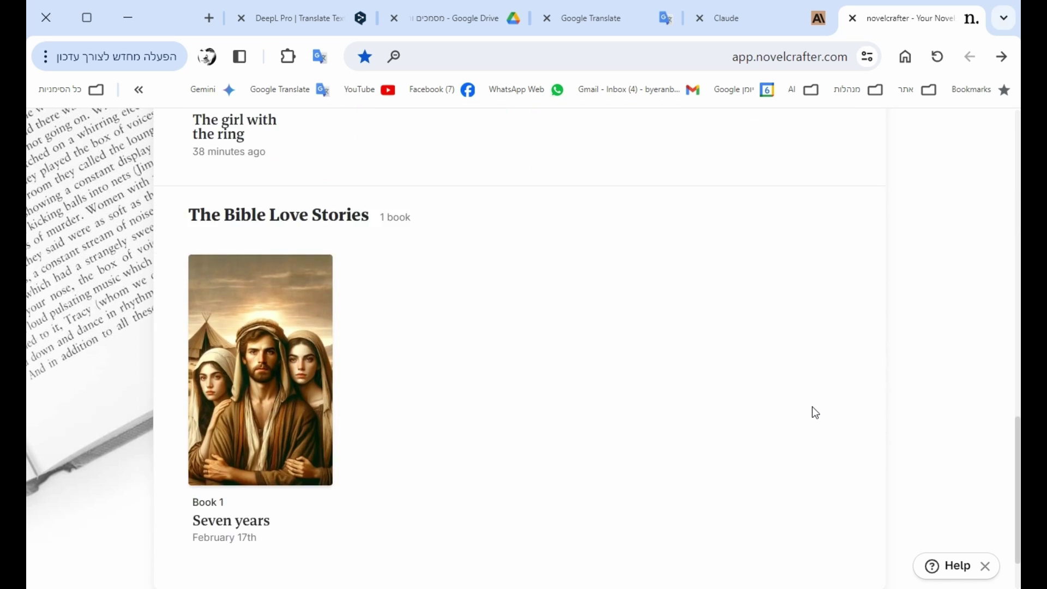
{"action": "scroll", "coordinate": [813, 409], "scroll_direction": "up", "scroll_amount": 5}
{"action": "left_click", "coordinate": [291, 262]}
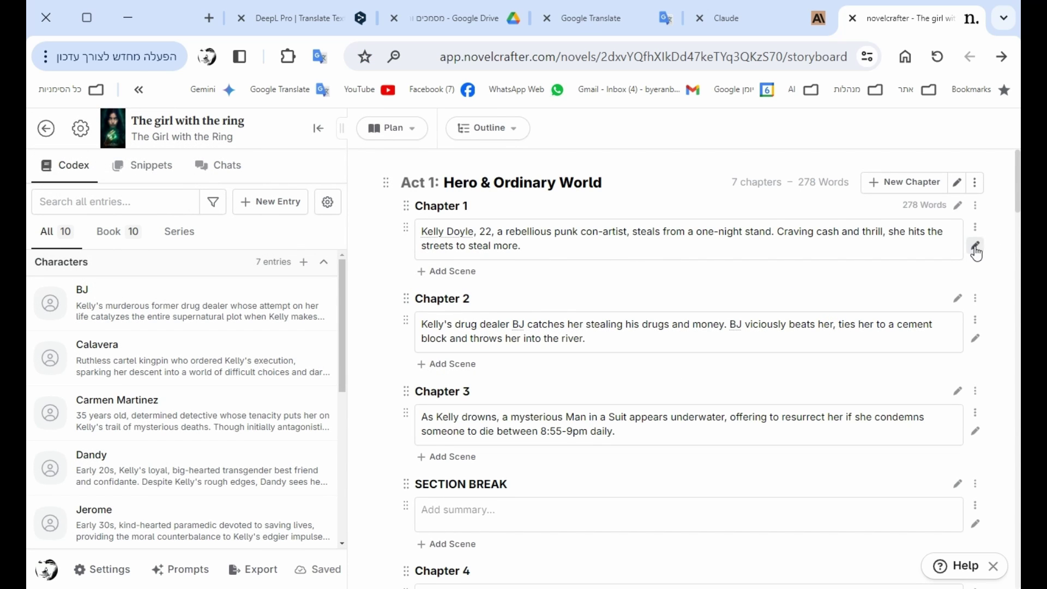
{"action": "left_click", "coordinate": [975, 247]}
{"action": "scroll", "coordinate": [650, 381], "scroll_direction": "down", "scroll_amount": 10}
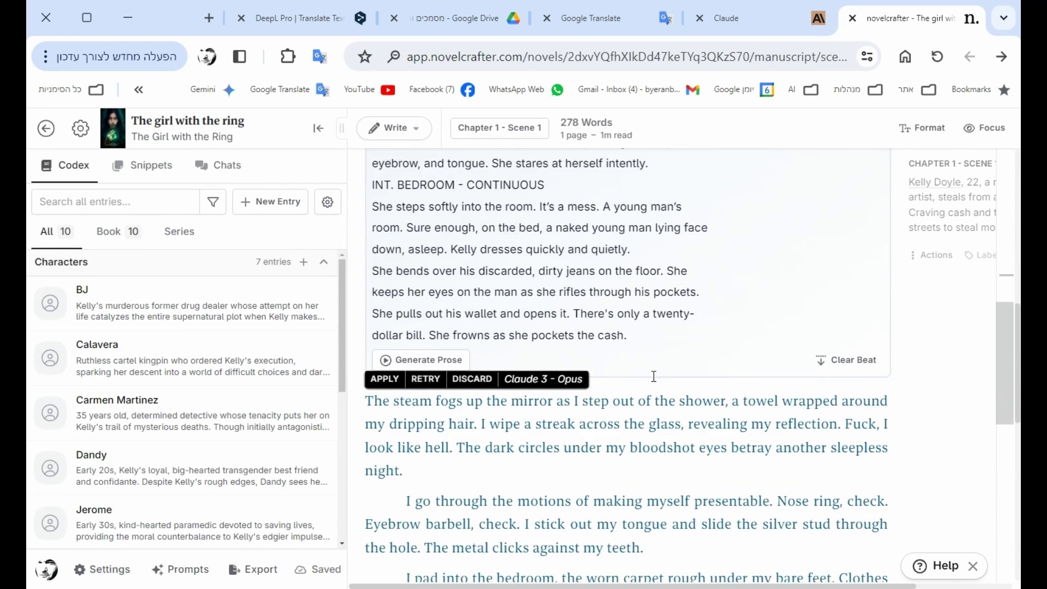
{"action": "scroll", "coordinate": [656, 376], "scroll_direction": "up", "scroll_amount": 2}
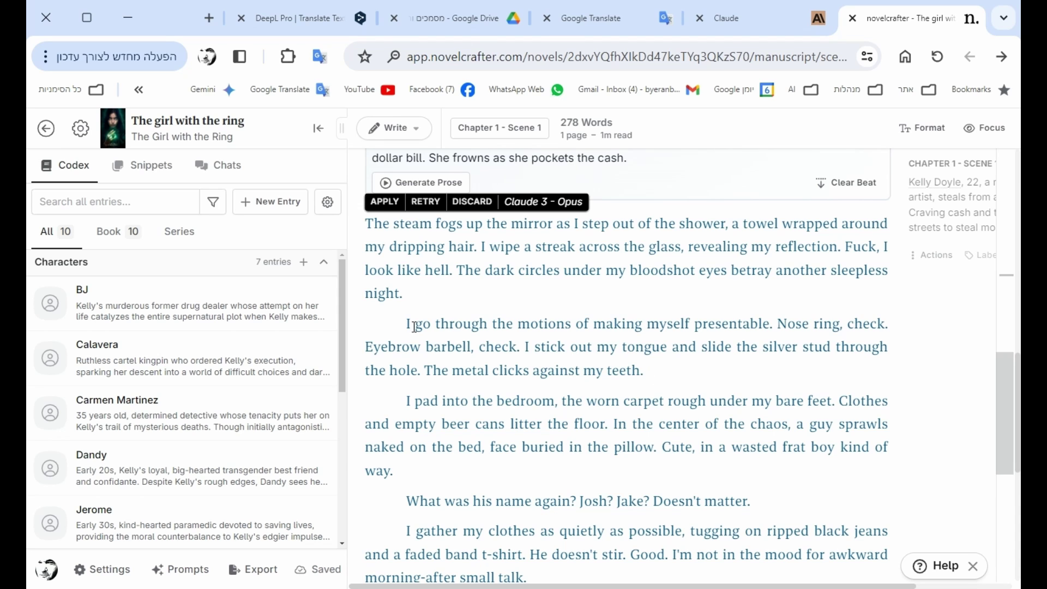
Select the 'I go through the motions' paragraph and run translate to spanish with a chosen model
{"action": "left_click_drag", "start_coordinate": [399, 324], "coordinate": [699, 375]}
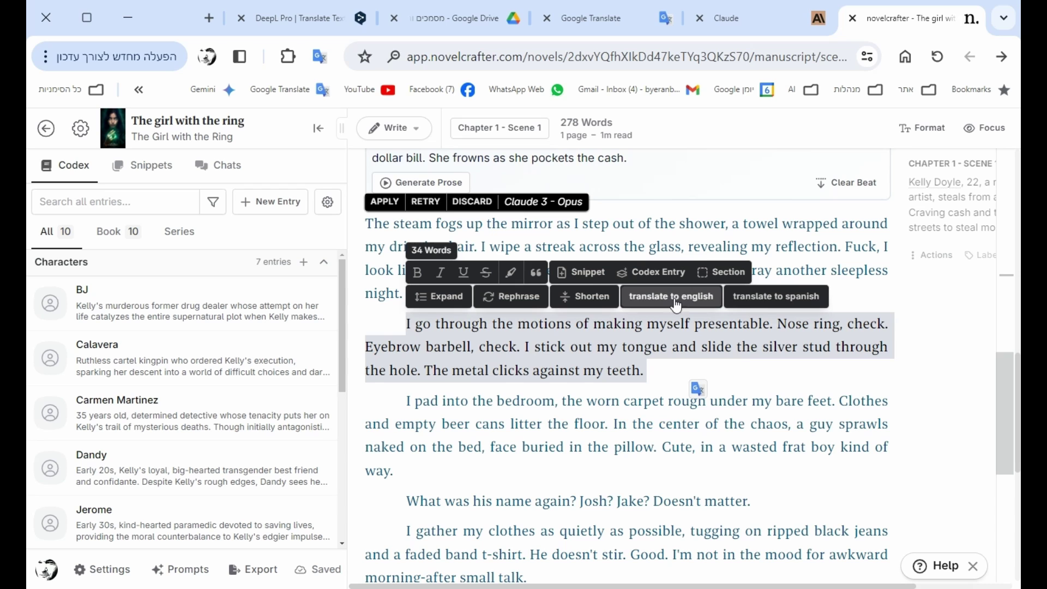
{"action": "left_click", "coordinate": [770, 300]}
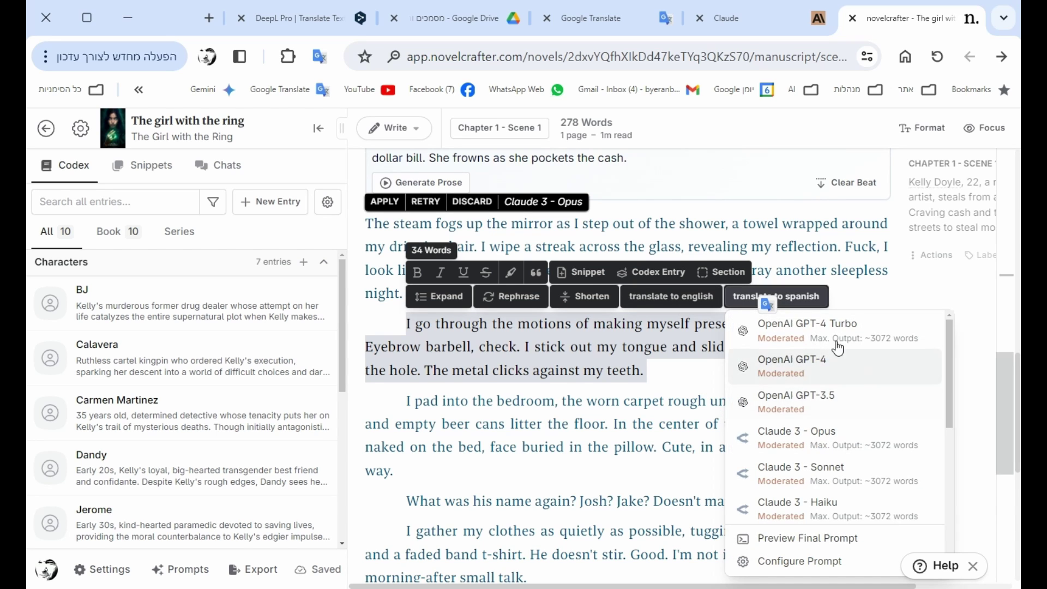
{"action": "left_click", "coordinate": [838, 440]}
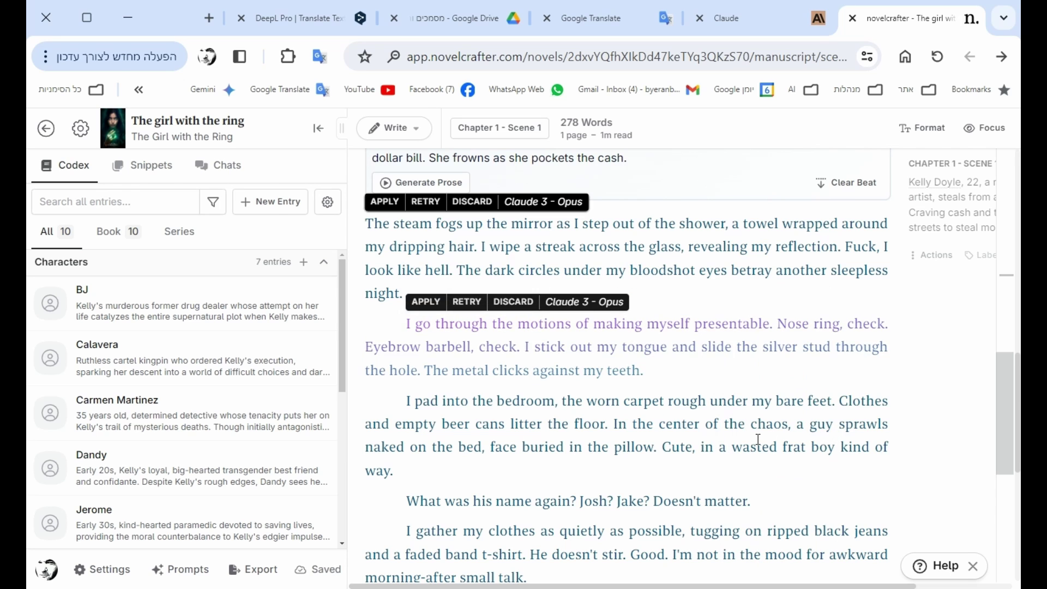